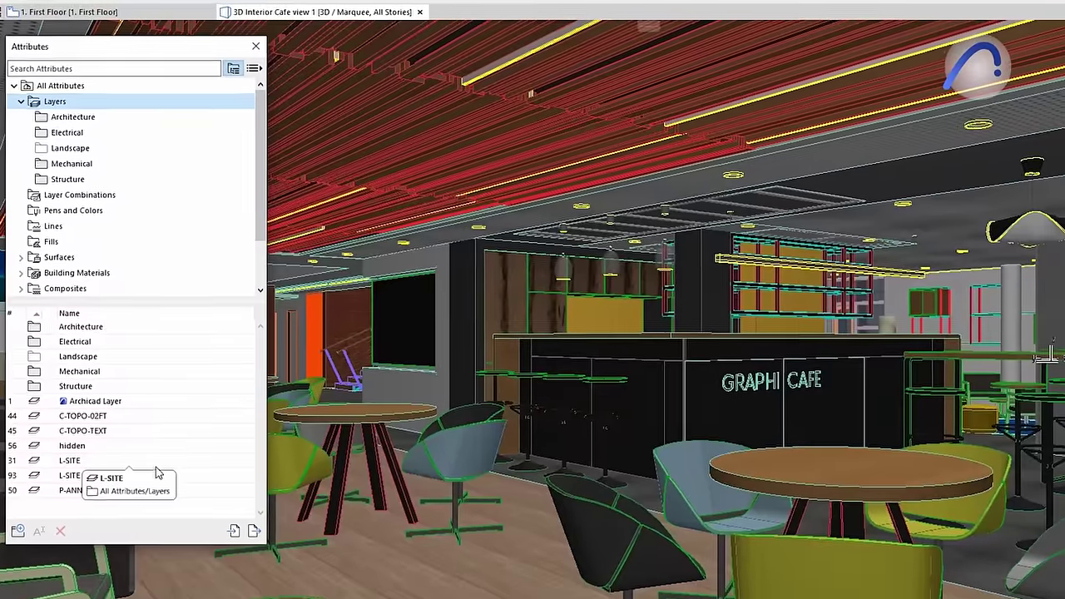
Move the C-TOPO and L-SITE layers into the Landscape folder and check its contents.
right_click(171, 469)
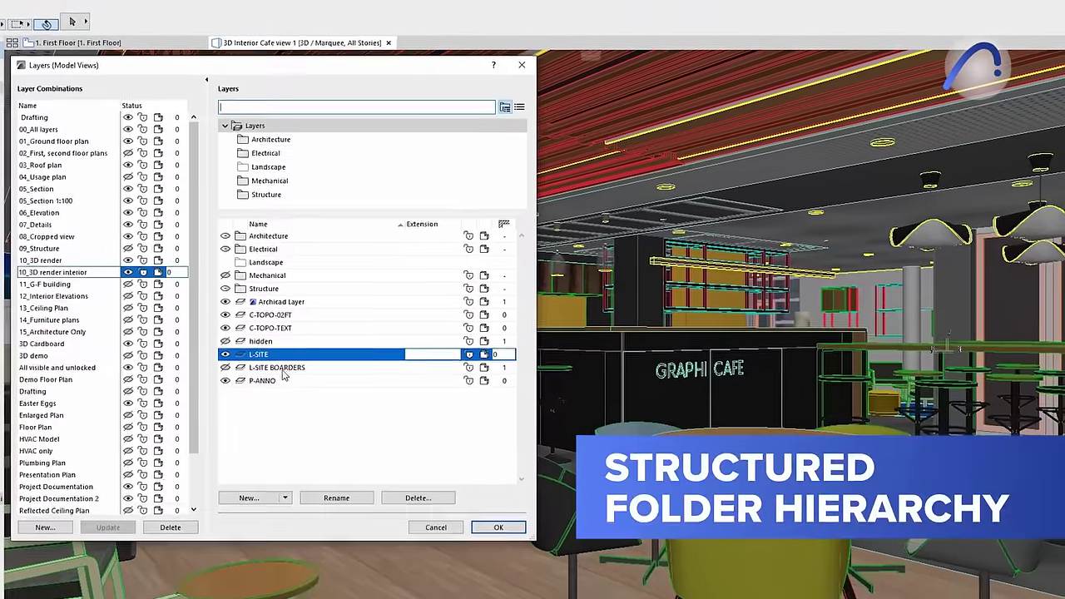
drag(323, 266, 323, 263)
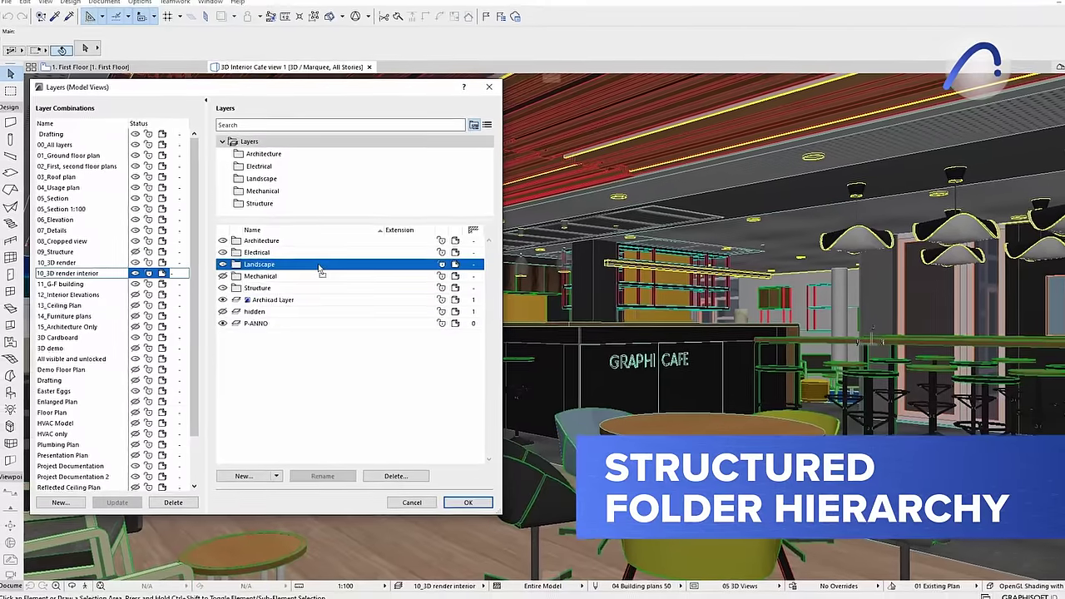
click(319, 186)
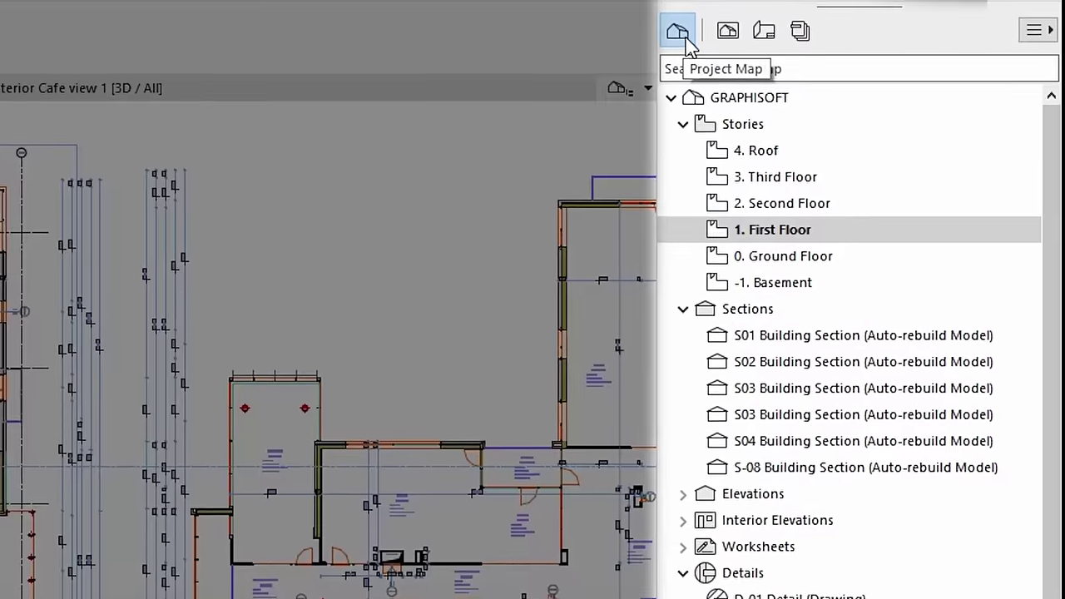
Browse the Navigator sets, search for 'detail', and open the A.02.7.1 Details layout.
click(910, 45)
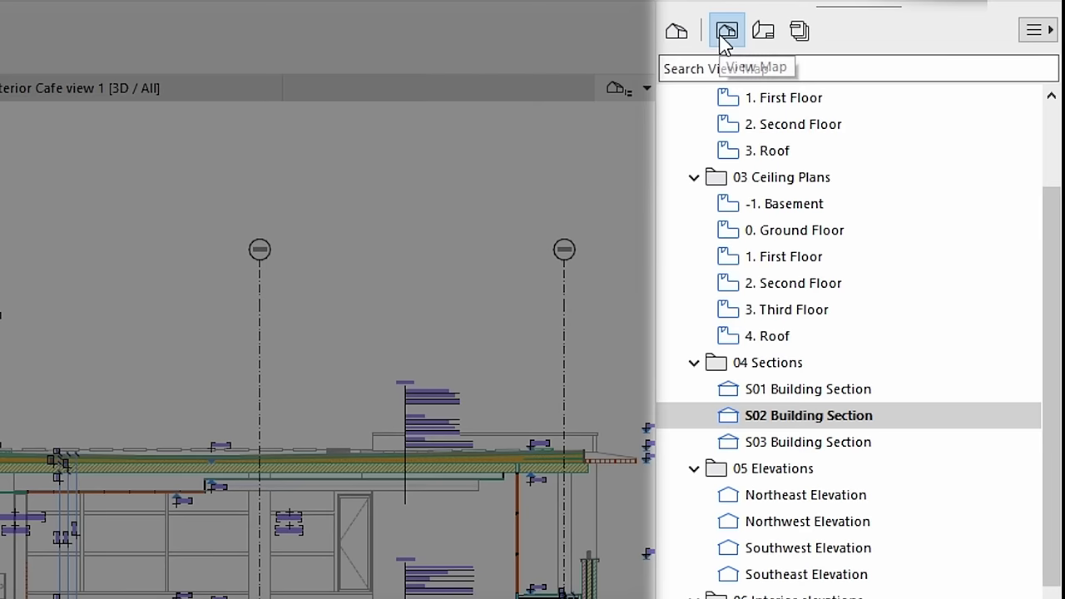
click(760, 35)
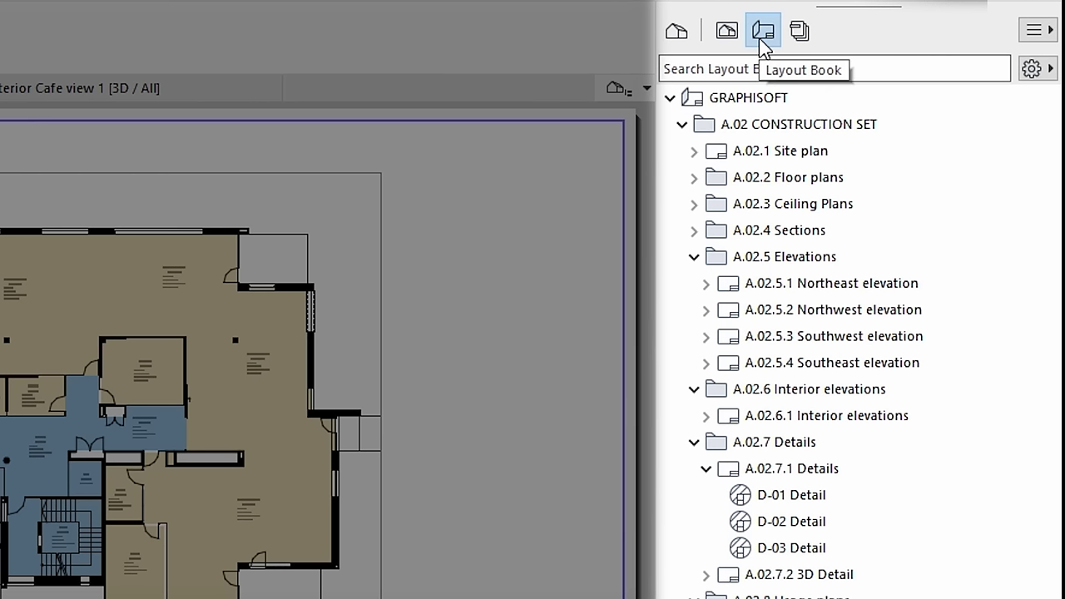
click(800, 34)
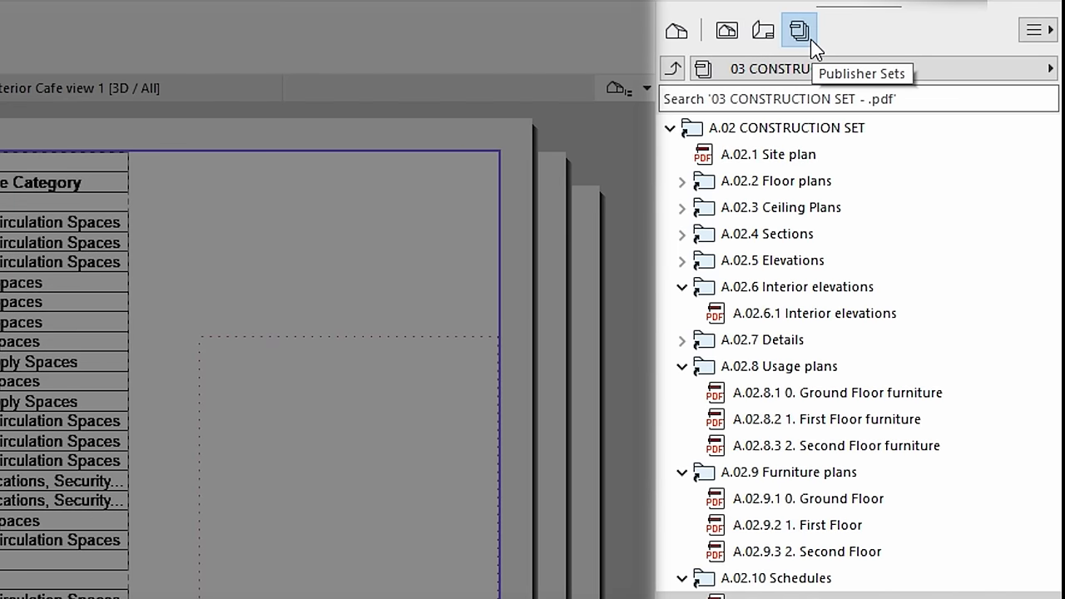
text(deta)
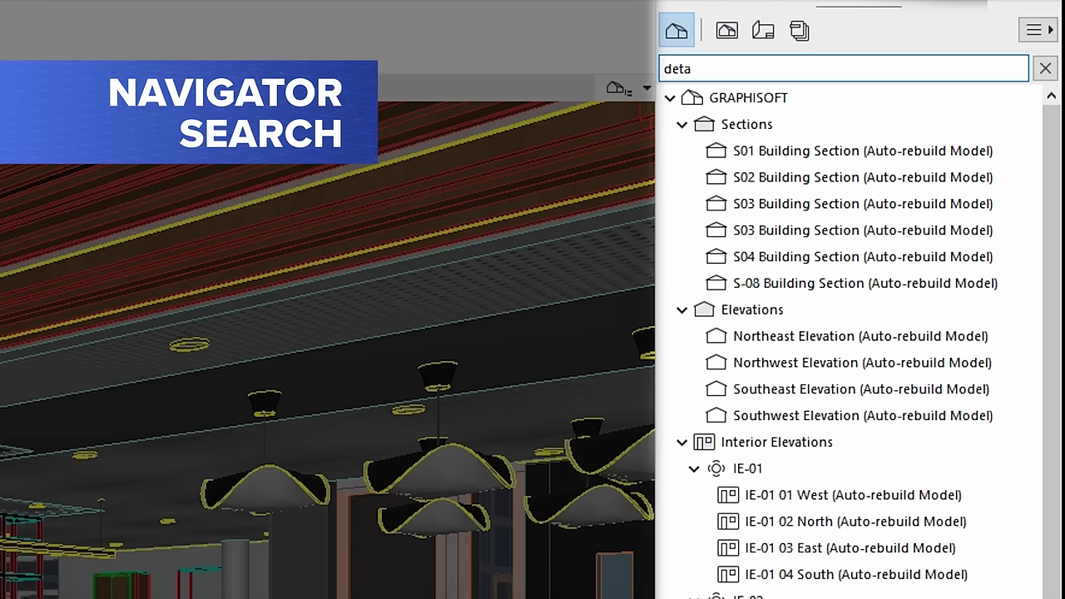
text(il)
click(729, 38)
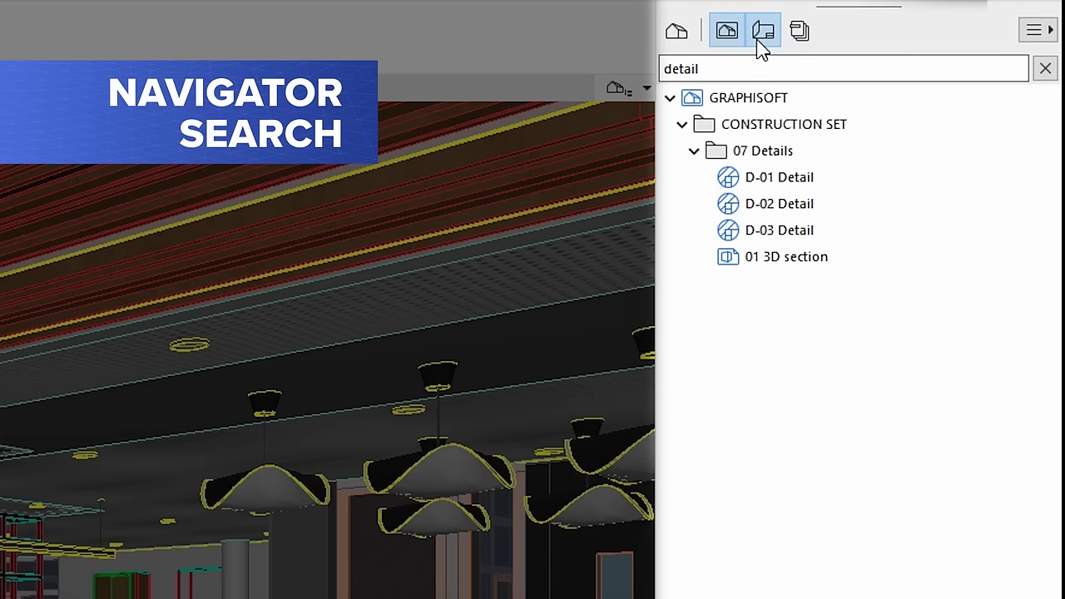
click(791, 40)
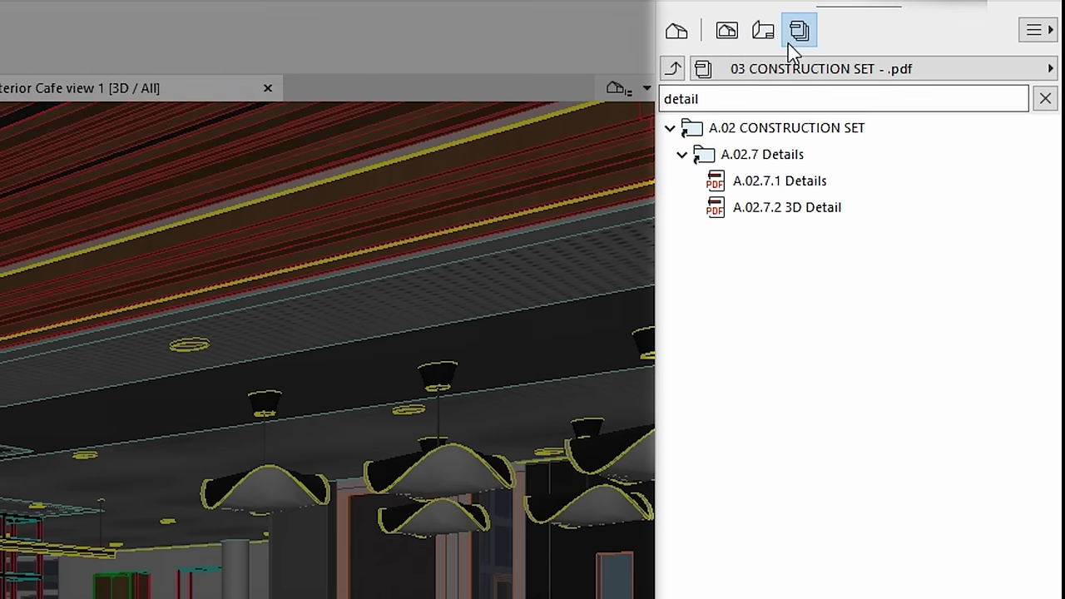
click(928, 102)
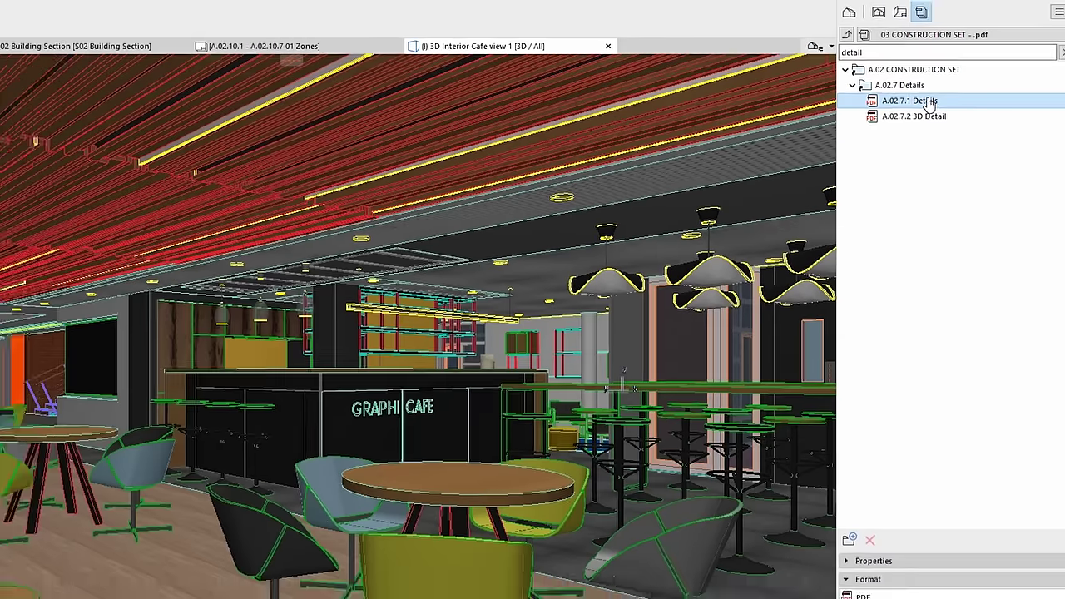
double_click(928, 101)
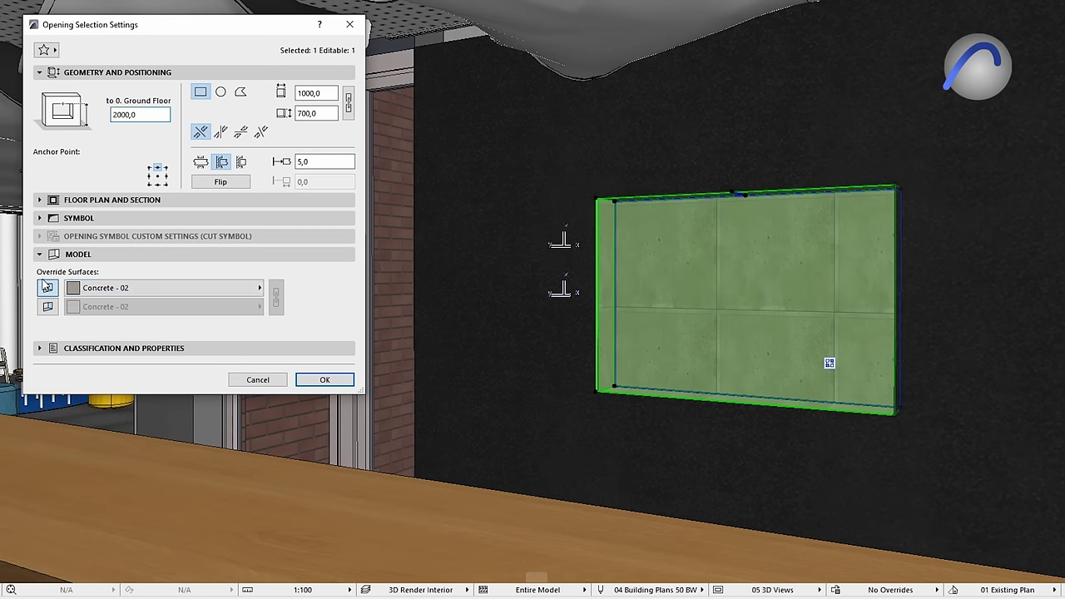
Override the opening surfaces with Metal - Gold and Paint - Titanium White, then add schedule fields.
click(258, 291)
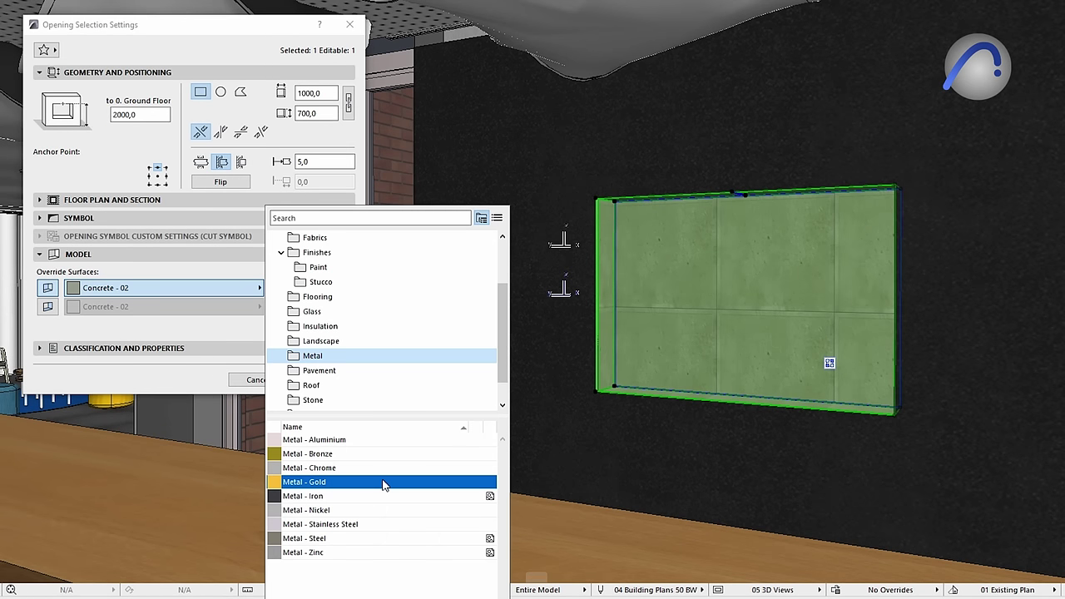
click(385, 485)
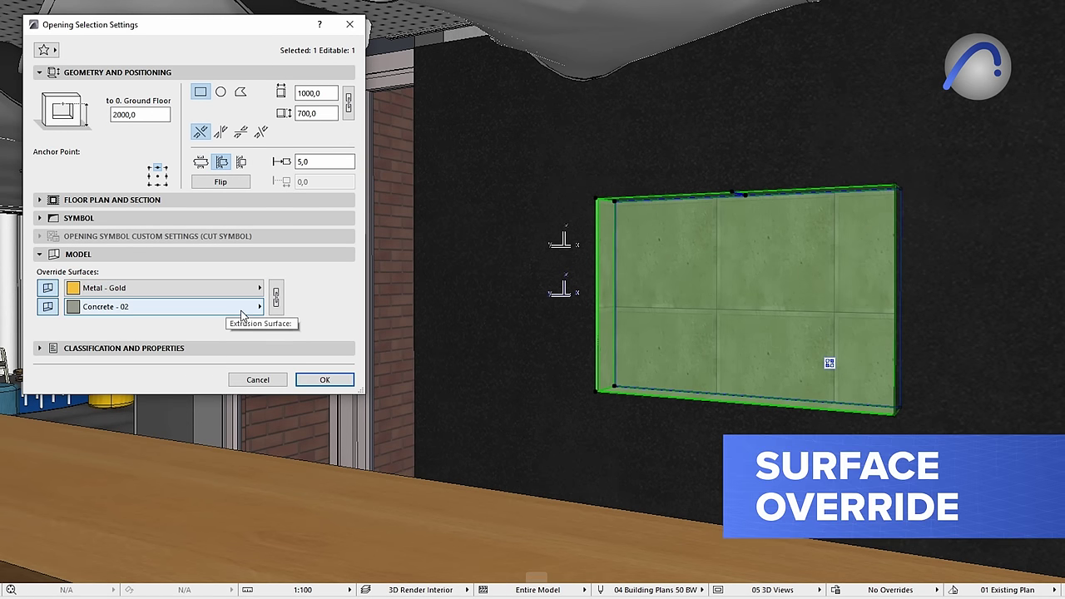
click(237, 307)
click(412, 576)
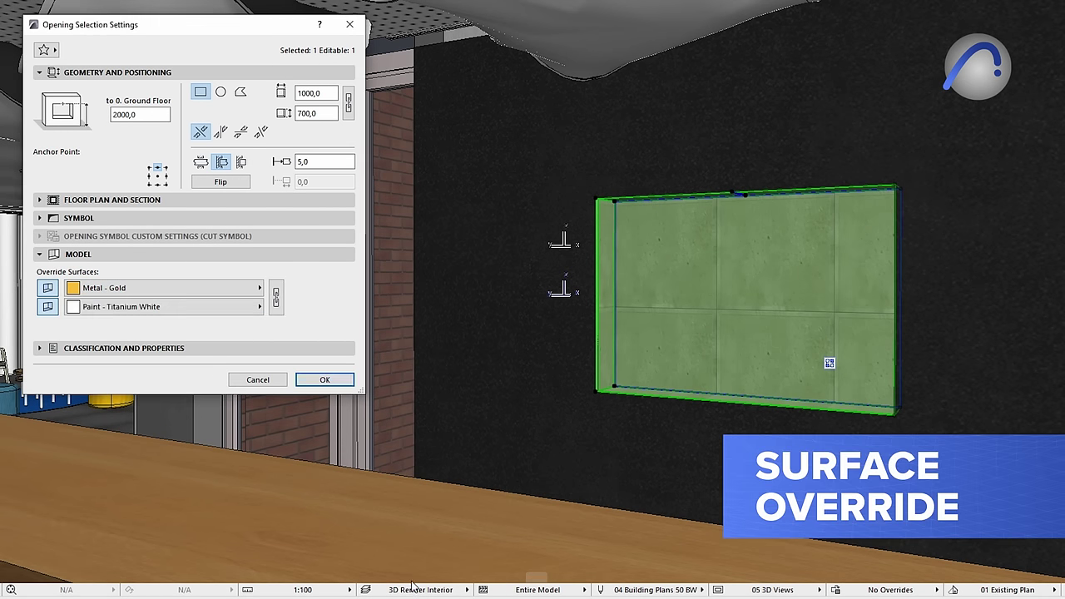
click(322, 380)
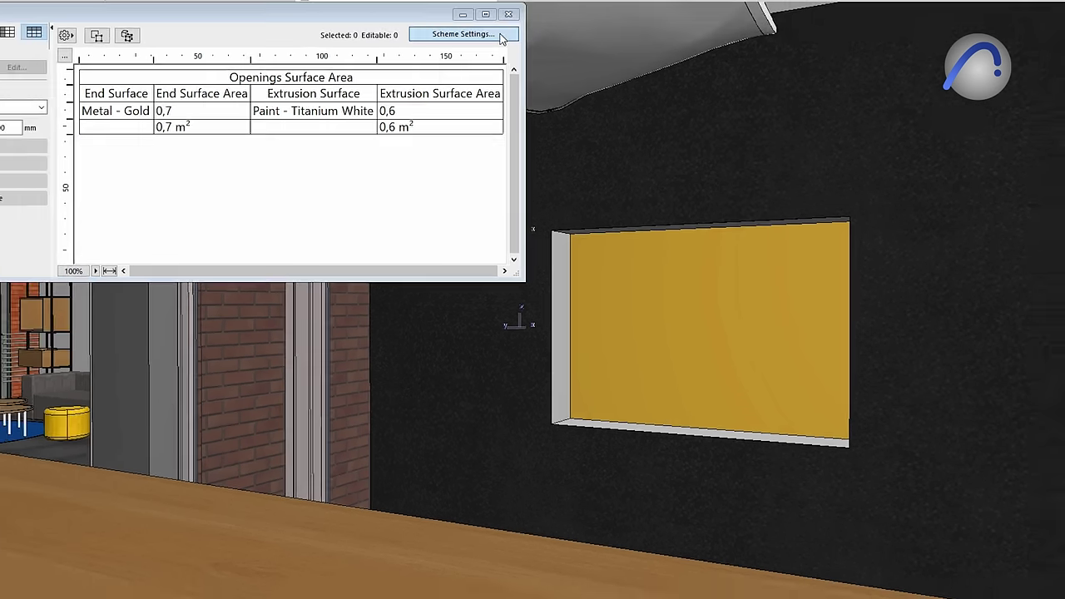
click(540, 96)
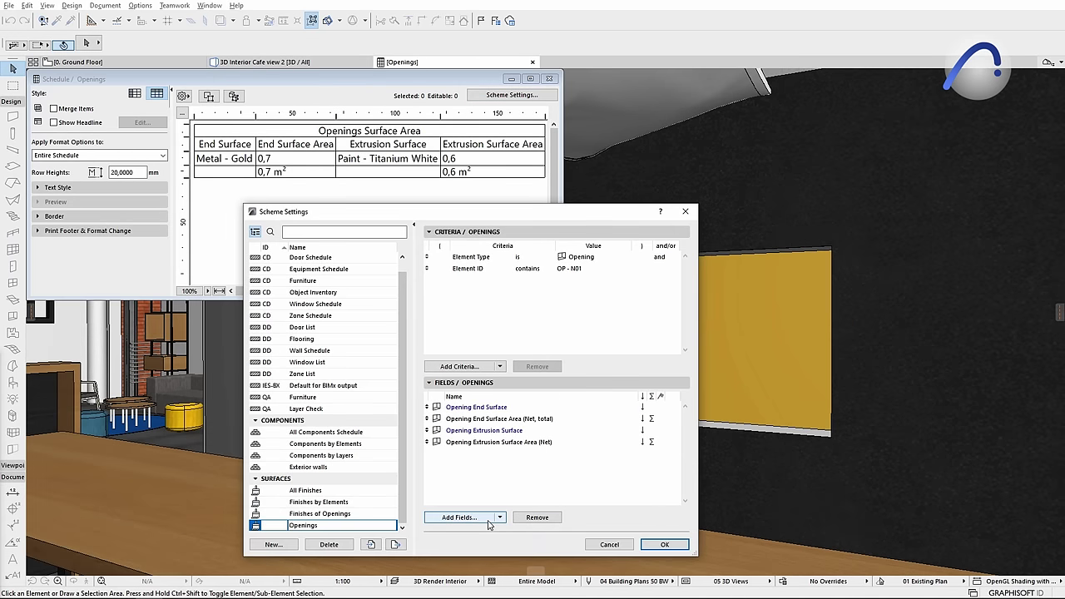
click(459, 517)
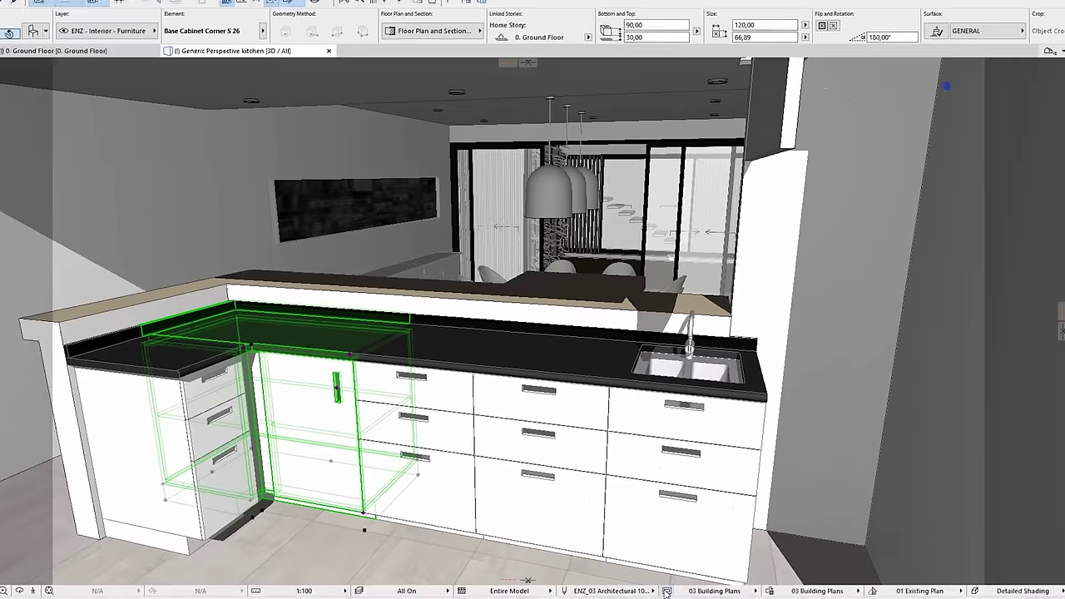
Hide one counter edge of the base cabinets in Edge Visibility.
click(666, 592)
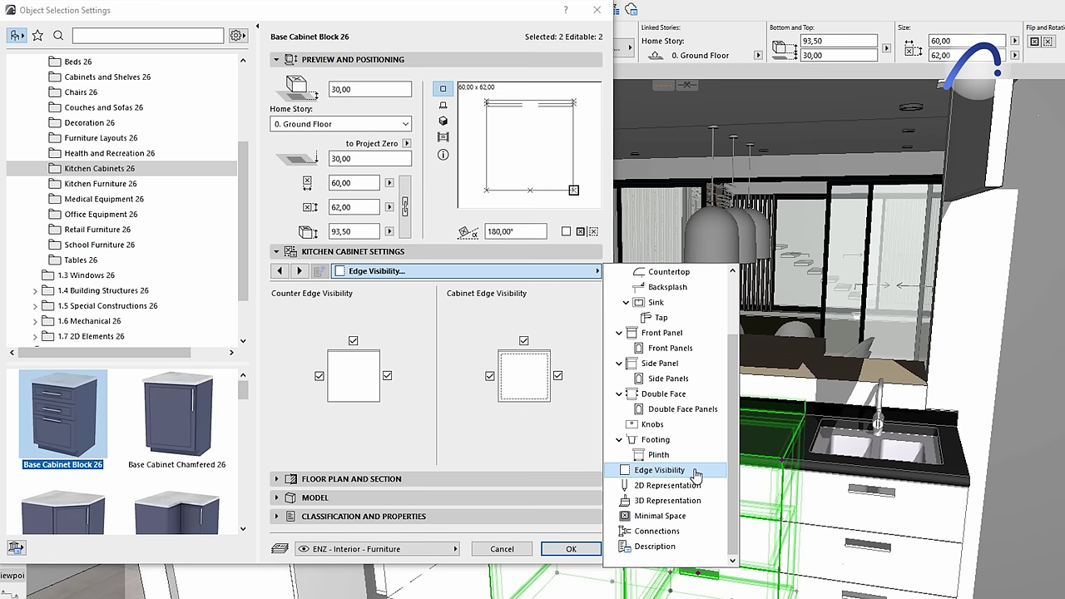
click(696, 472)
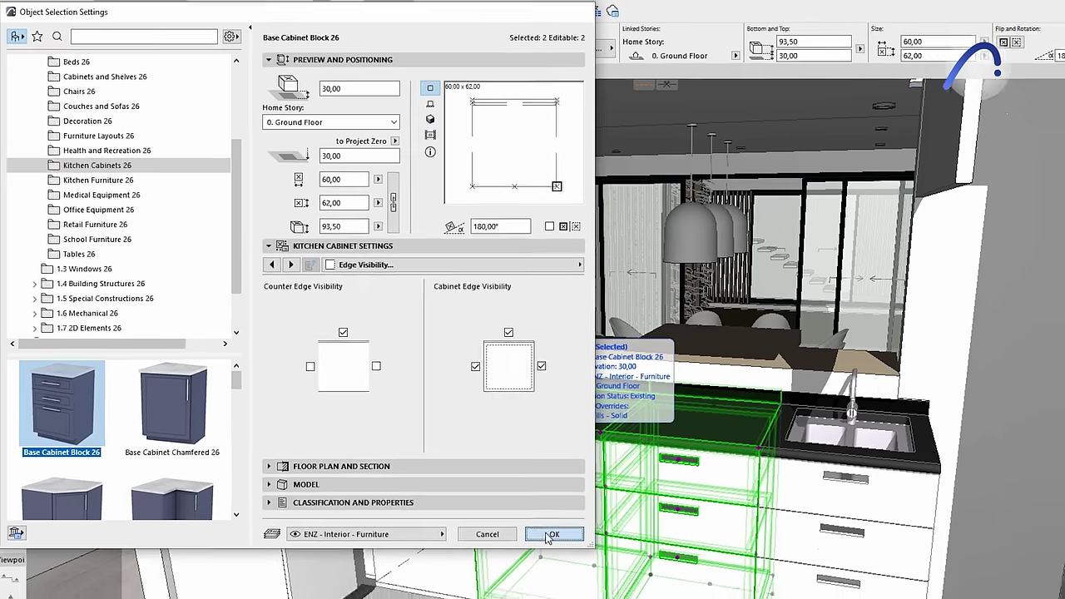
click(571, 549)
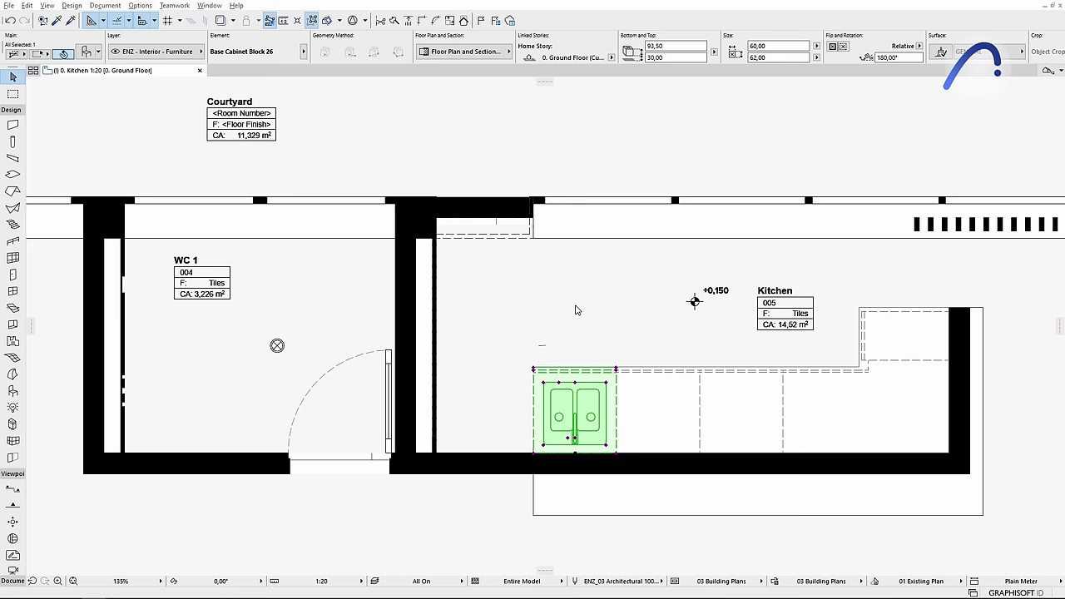
Show the sink cabinet's plan opening symbol with a Drawer 2 front panel.
key(ctrl+t)
click(483, 244)
click(558, 438)
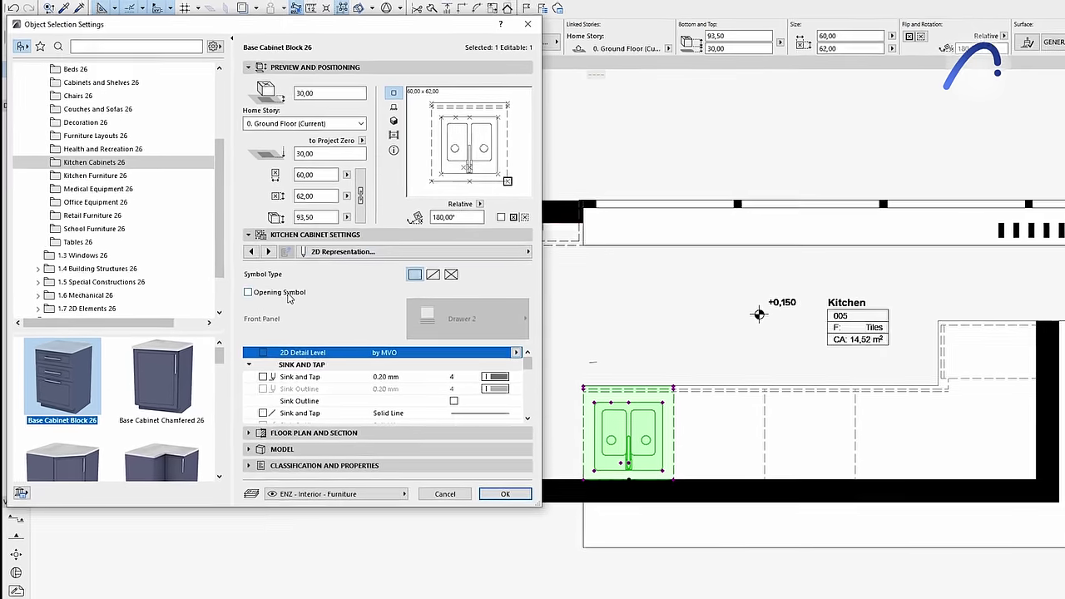
click(275, 292)
click(467, 318)
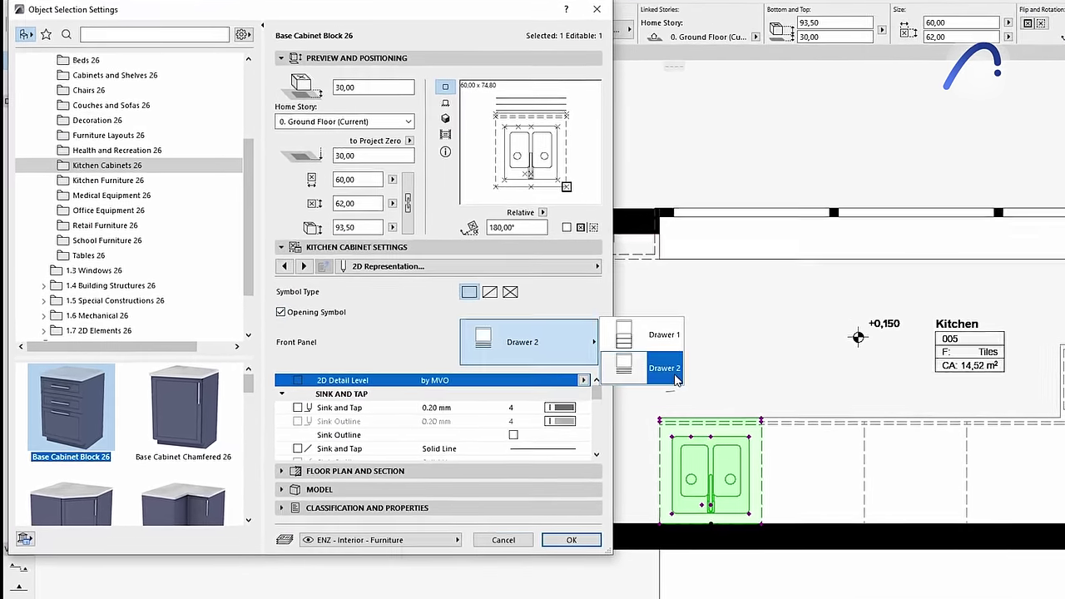
click(676, 380)
click(571, 540)
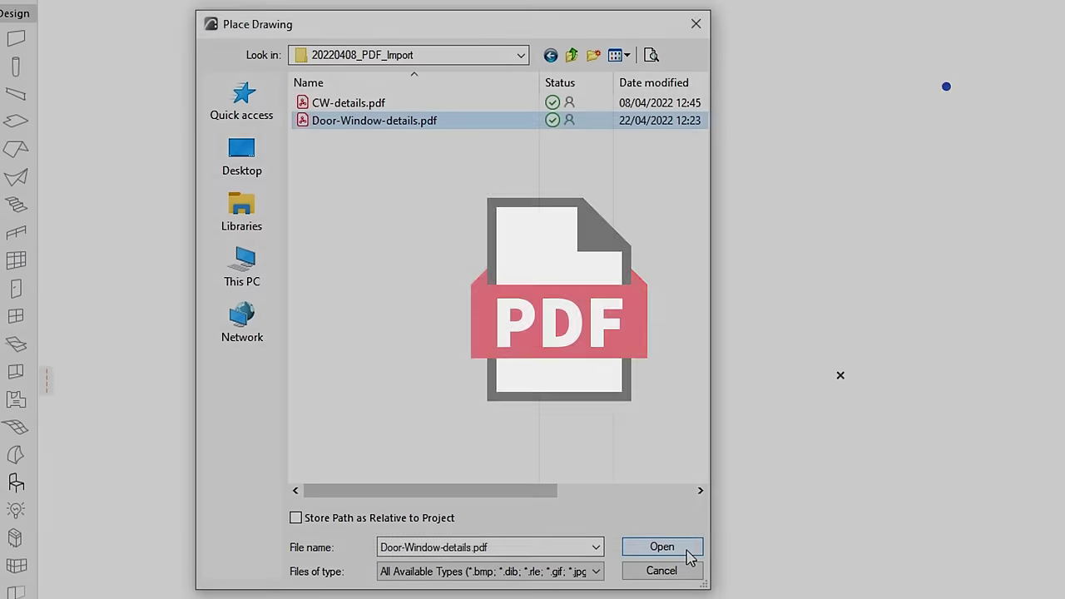
Place pages 16–23 of Door-Window-details.pdf as a stack of drawings.
click(690, 550)
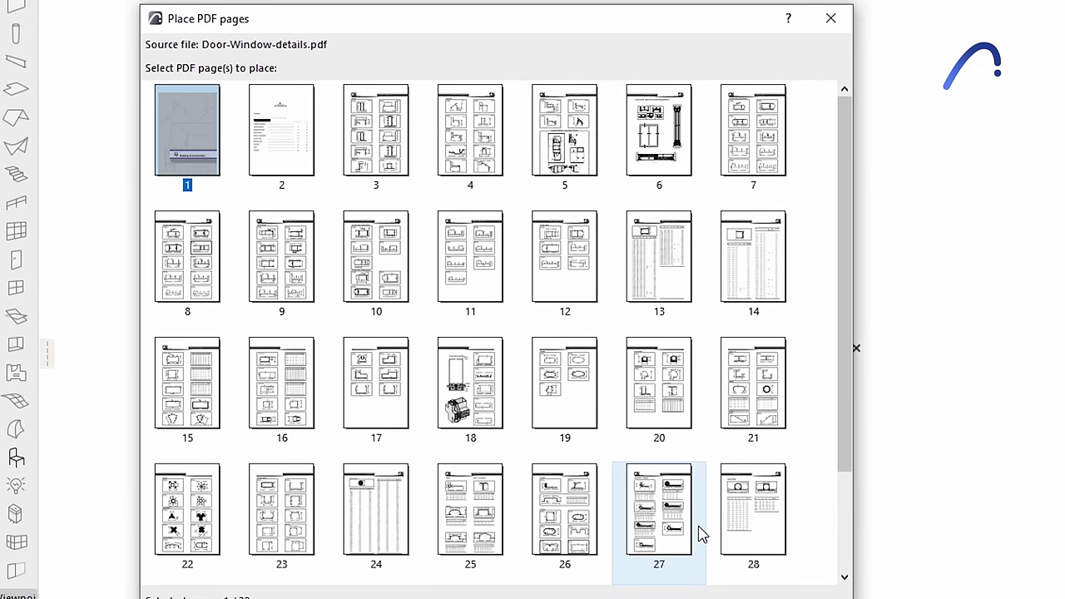
click(313, 370)
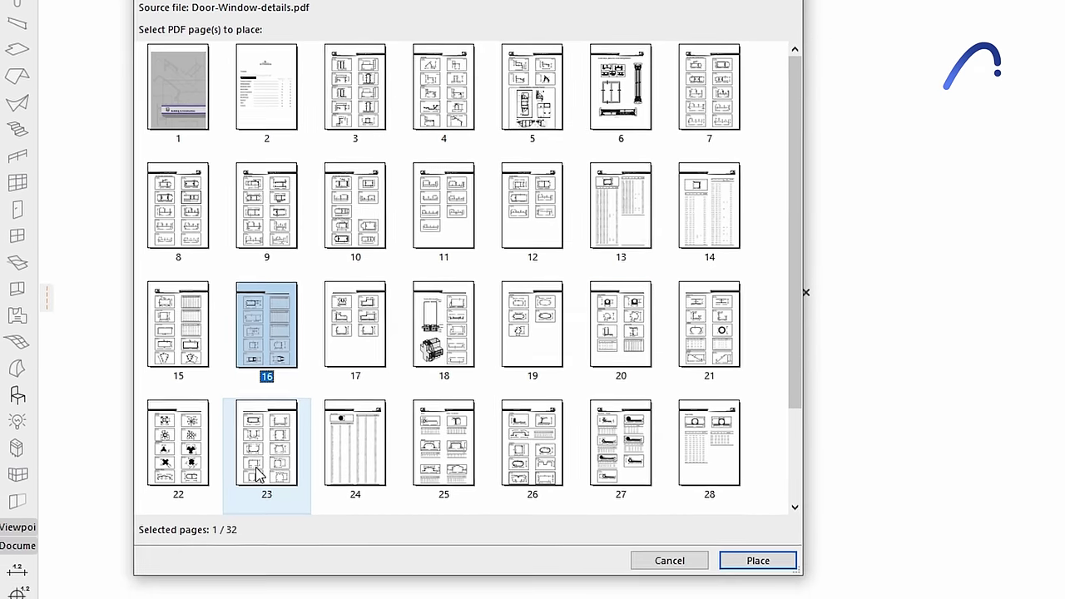
shift+click(272, 543)
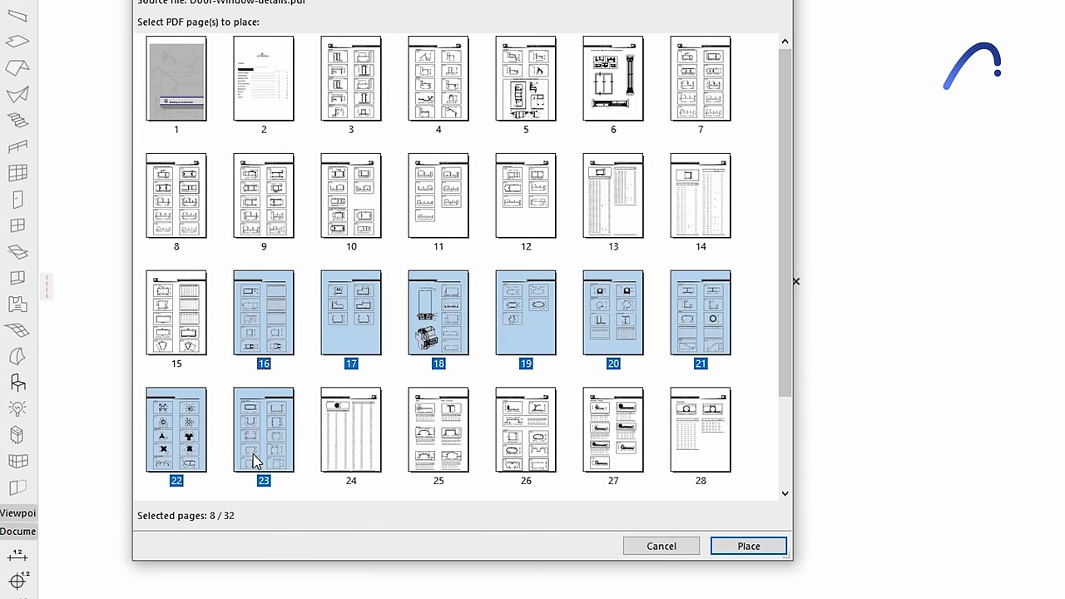
click(722, 548)
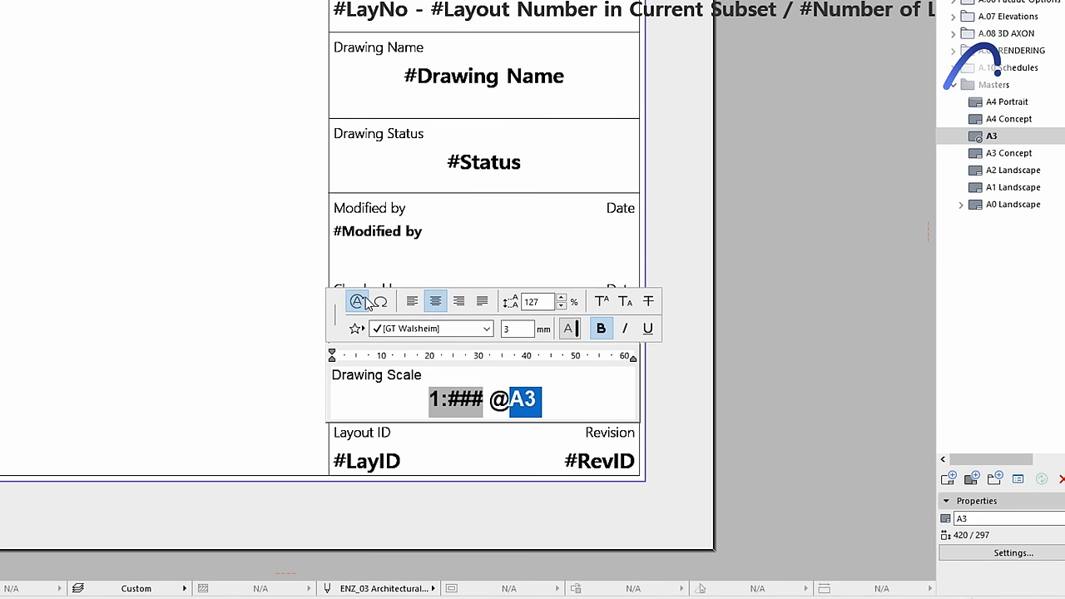
Insert Master Layout Name and layout-number-in-subset autotext into the A3 title block.
click(367, 303)
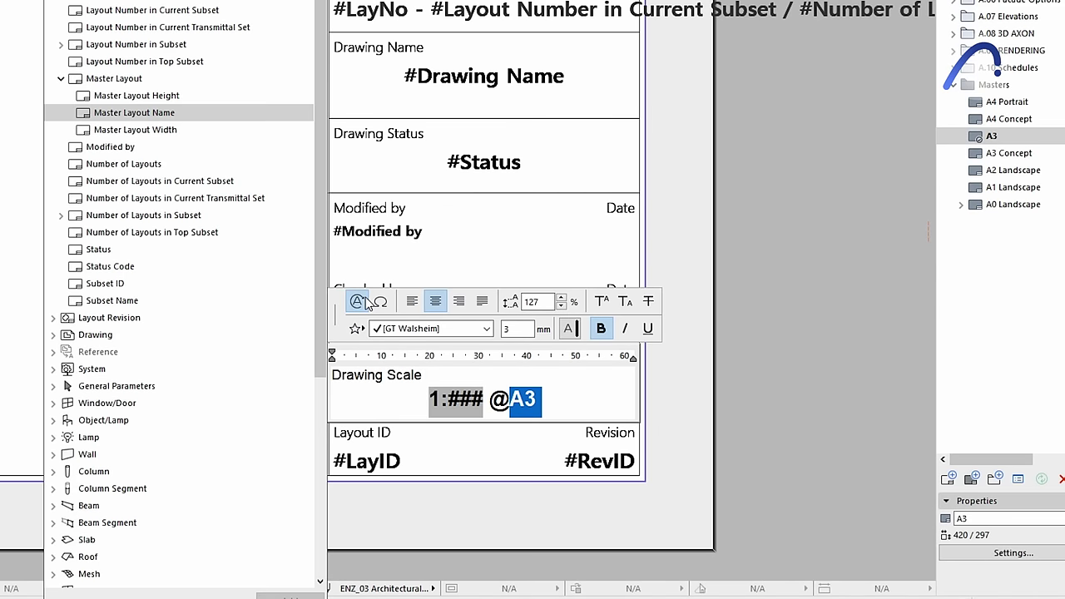
click(170, 96)
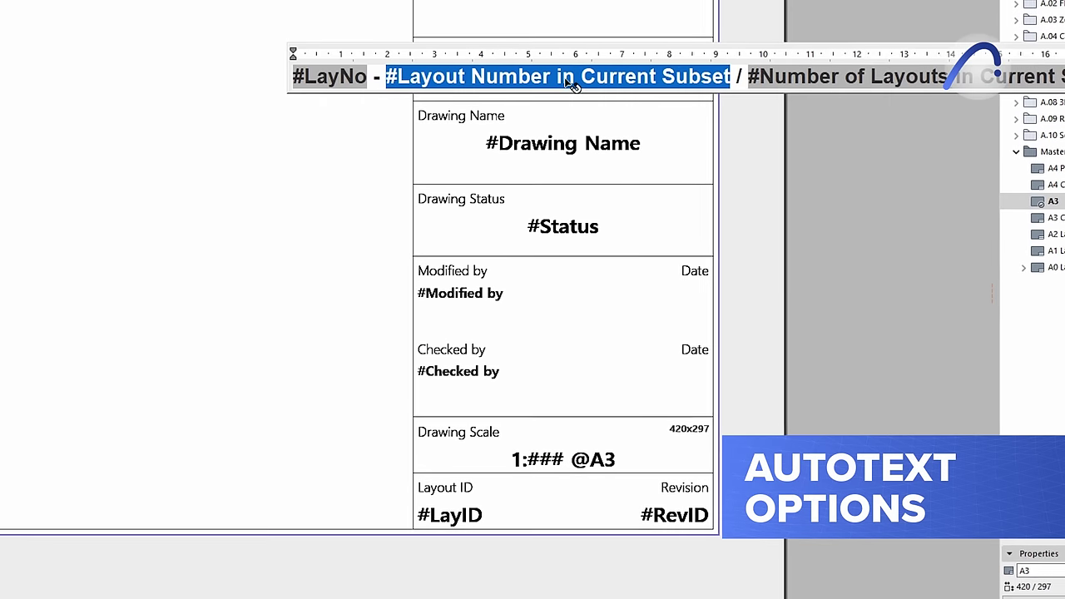
click(314, 6)
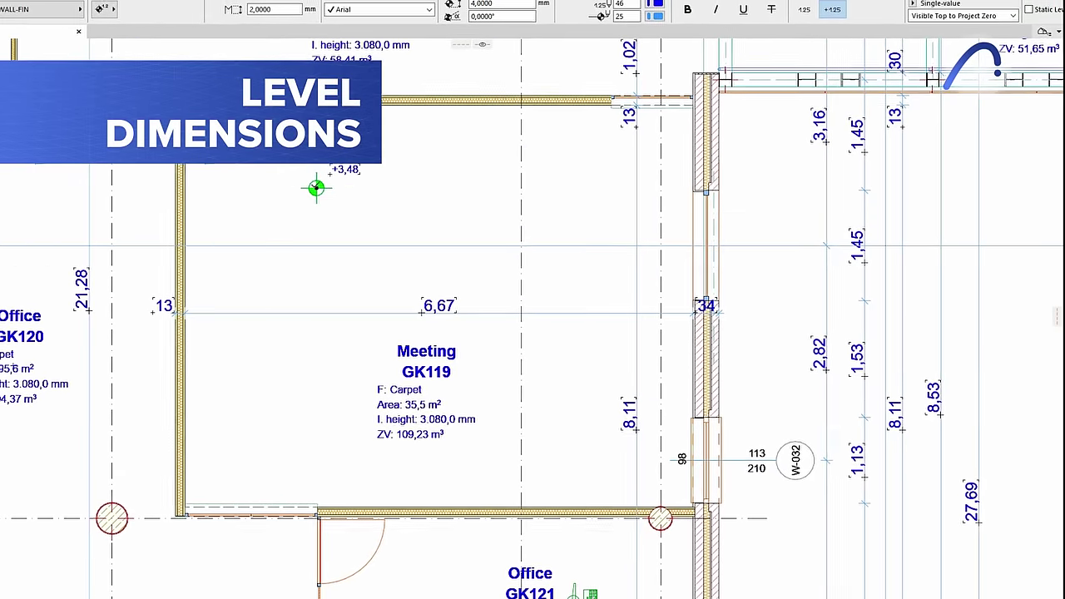
Make the level dimension multi-line using the Level Dimension - ARCH/STR favorite.
right_click(317, 188)
click(391, 196)
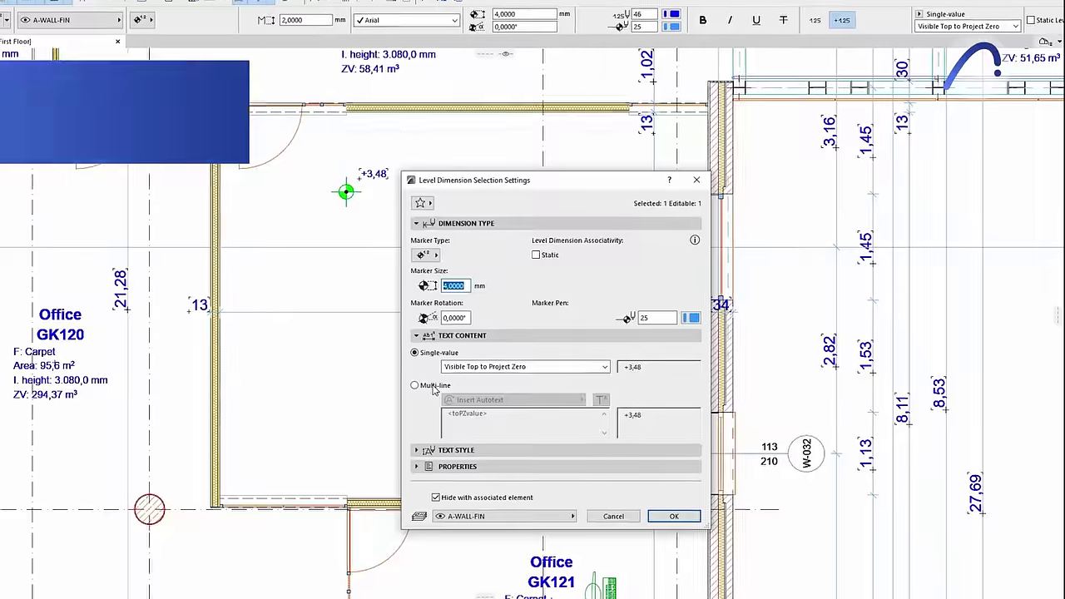
click(432, 388)
click(559, 403)
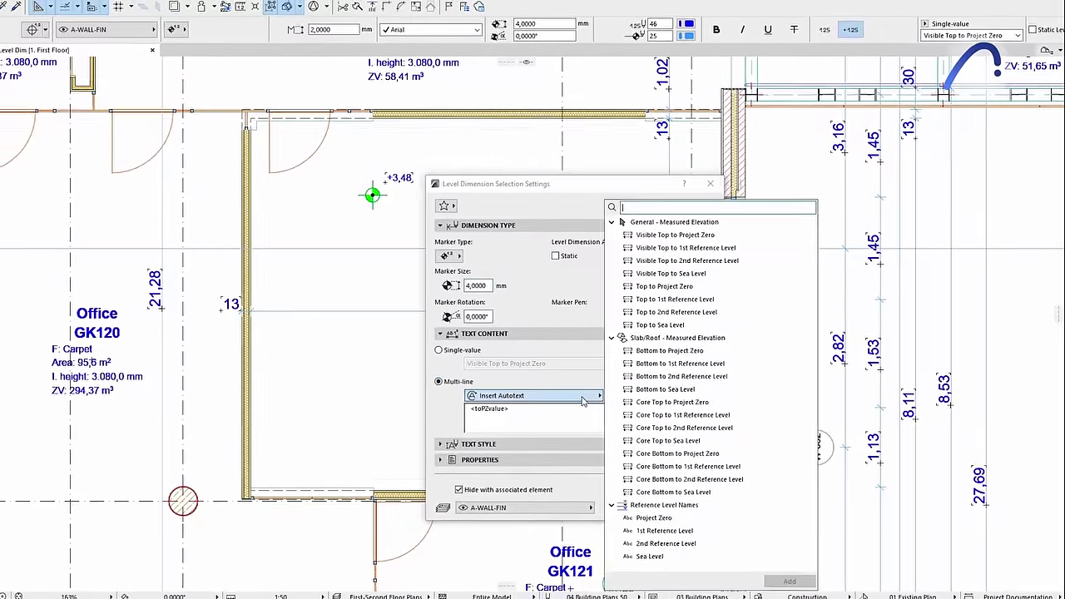
click(583, 402)
click(444, 205)
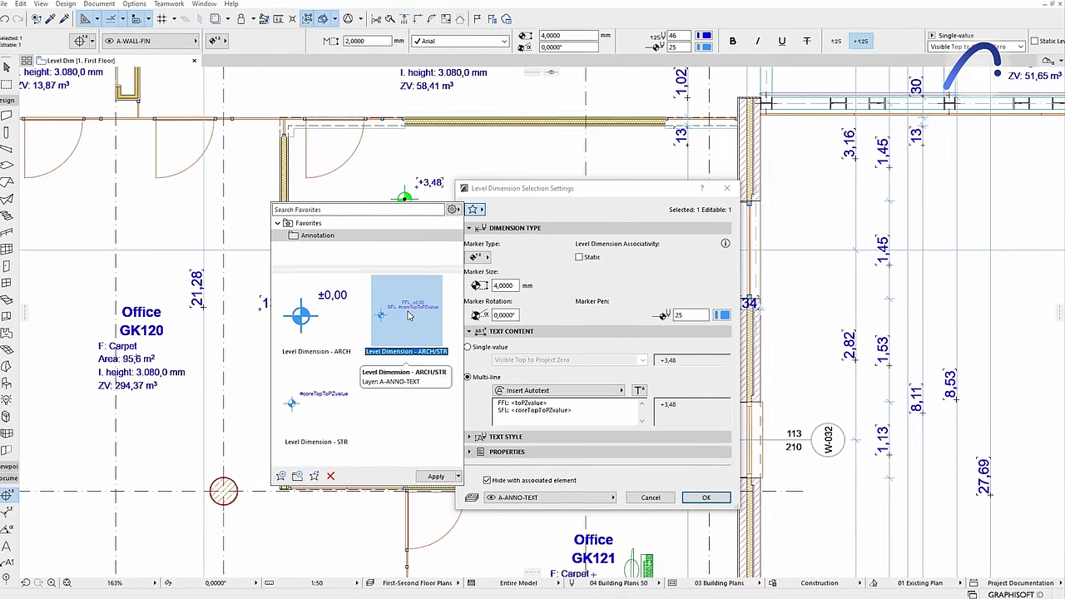
double_click(406, 315)
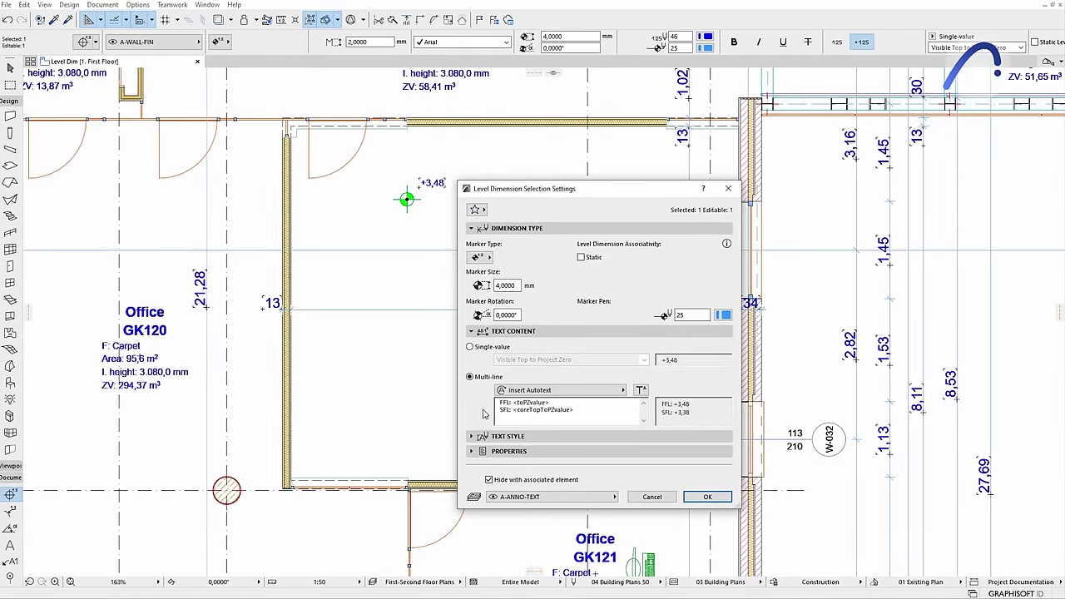
click(706, 497)
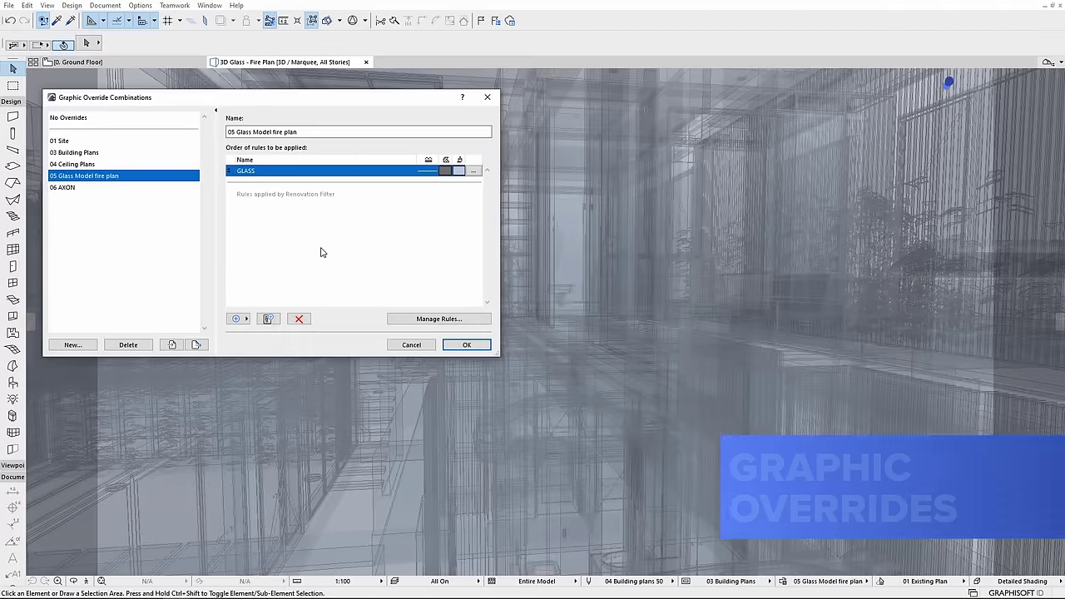
Add the Fire 30 and Fire 90 override rules and create Fire 60 min from Fire 90.
click(237, 319)
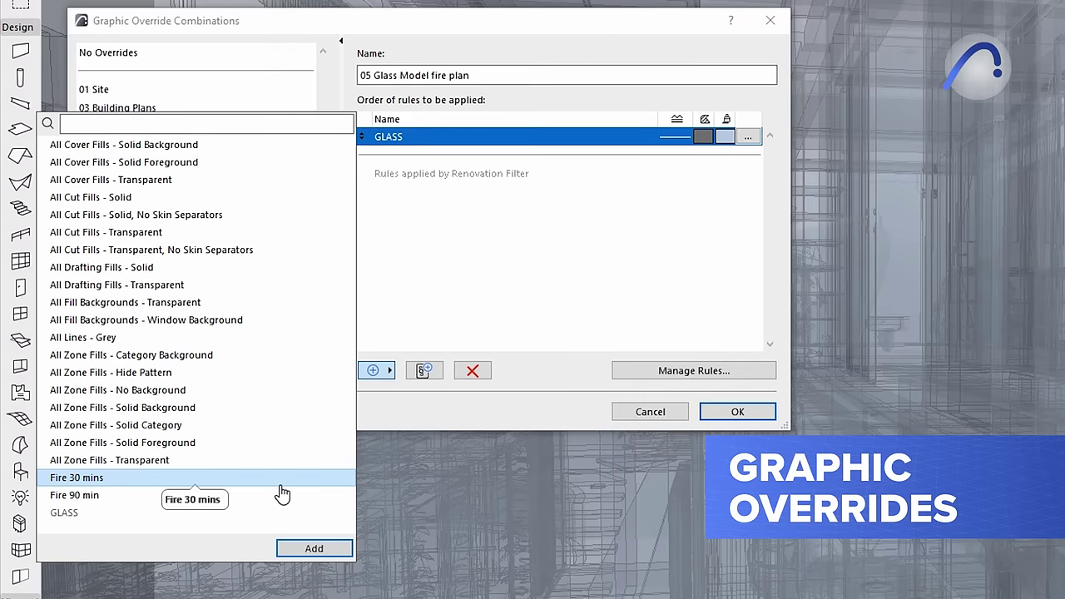
click(303, 554)
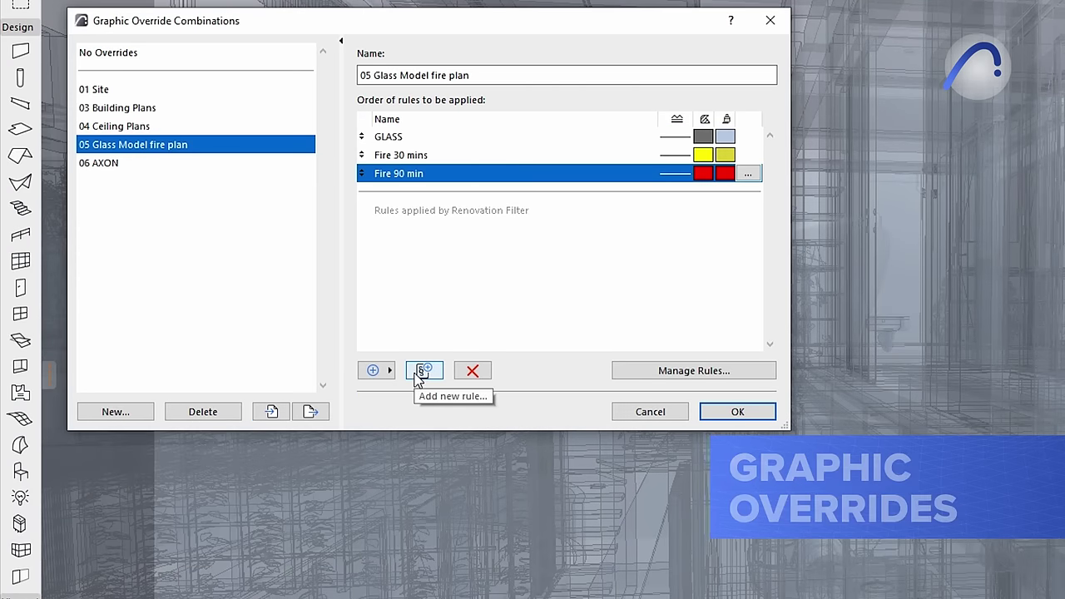
click(421, 371)
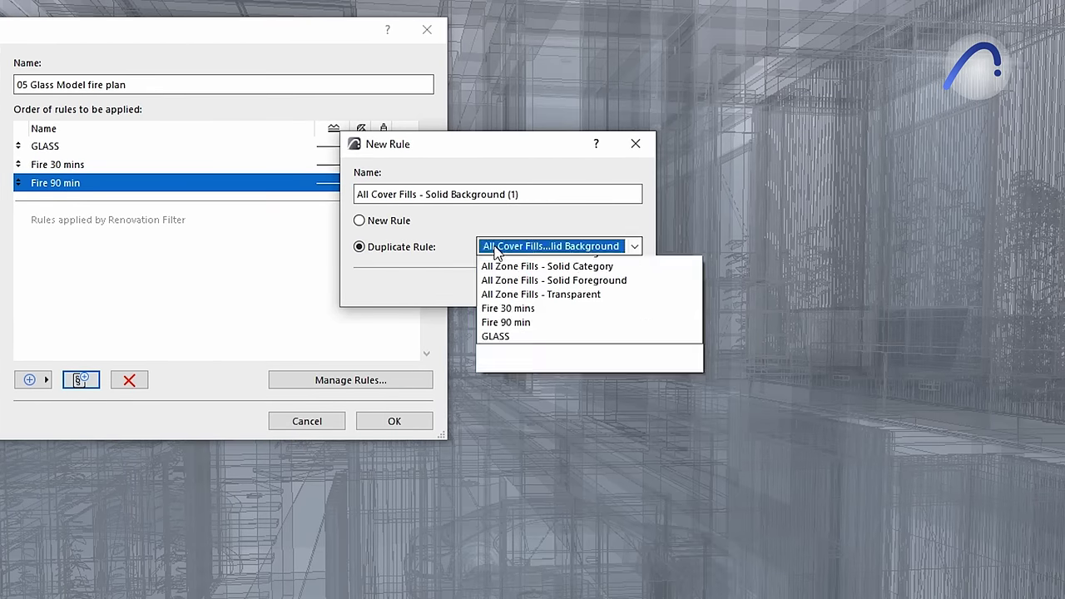
click(520, 542)
text(Fire 60 min)
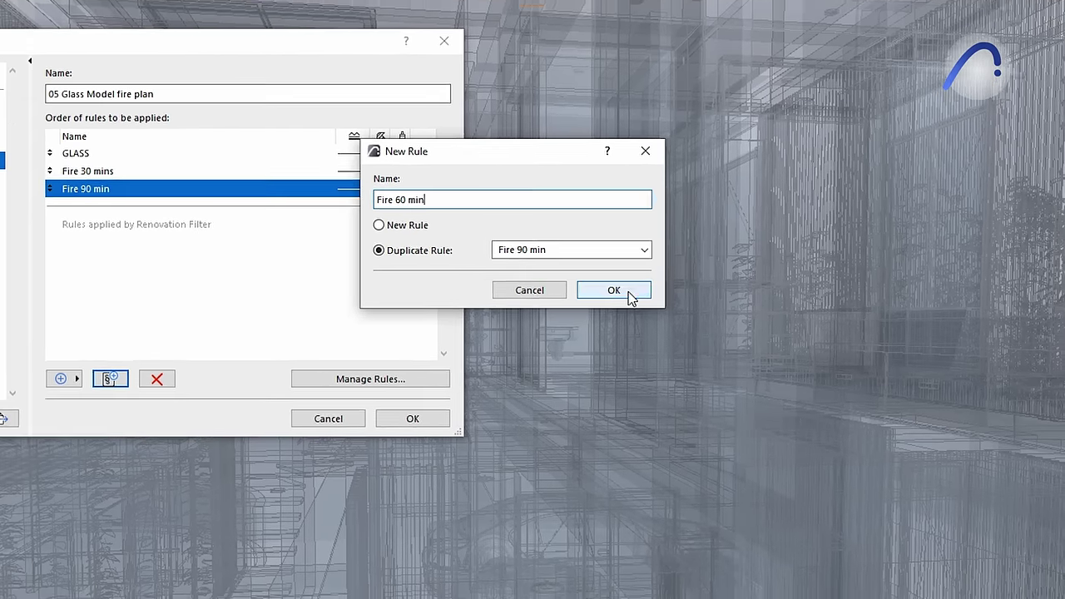
click(603, 288)
Move the fire rules ahead of GLASS, set Fire 60 min to 1 hour, and apply.
drag(229, 236, 233, 220)
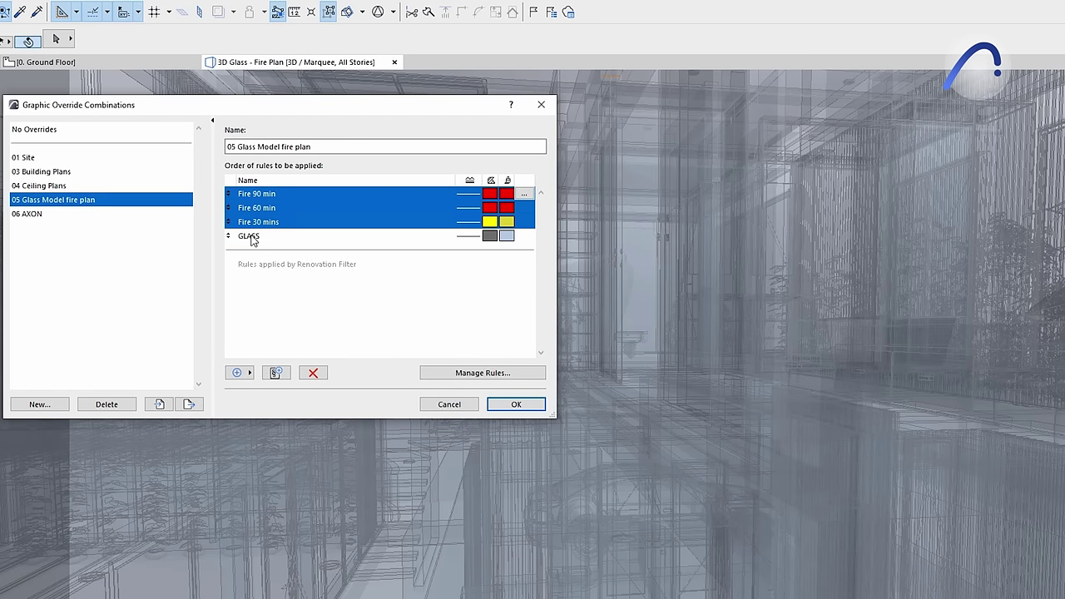
click(525, 209)
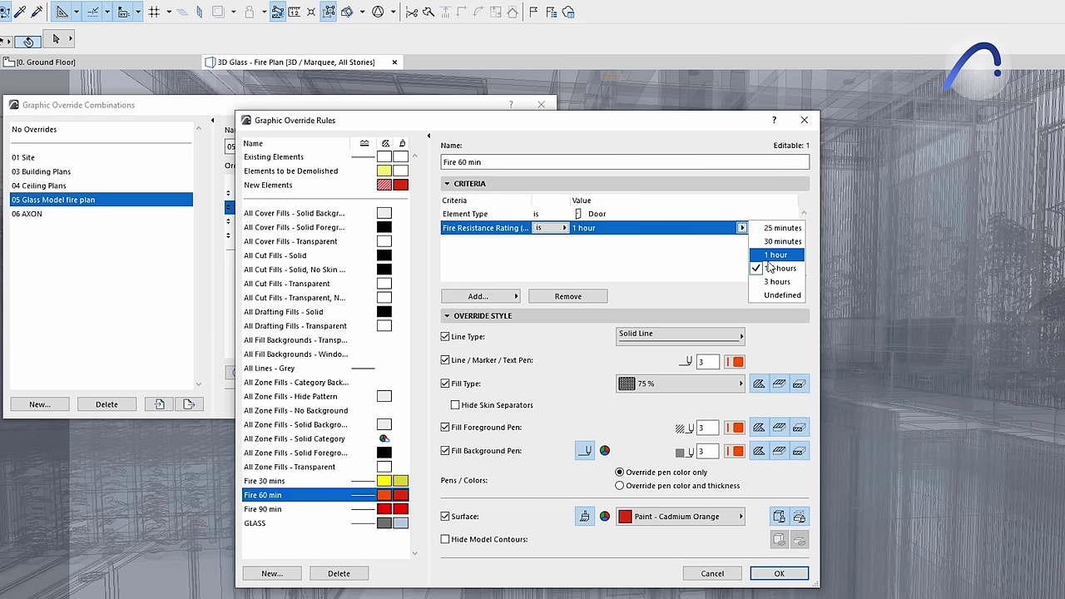
click(795, 579)
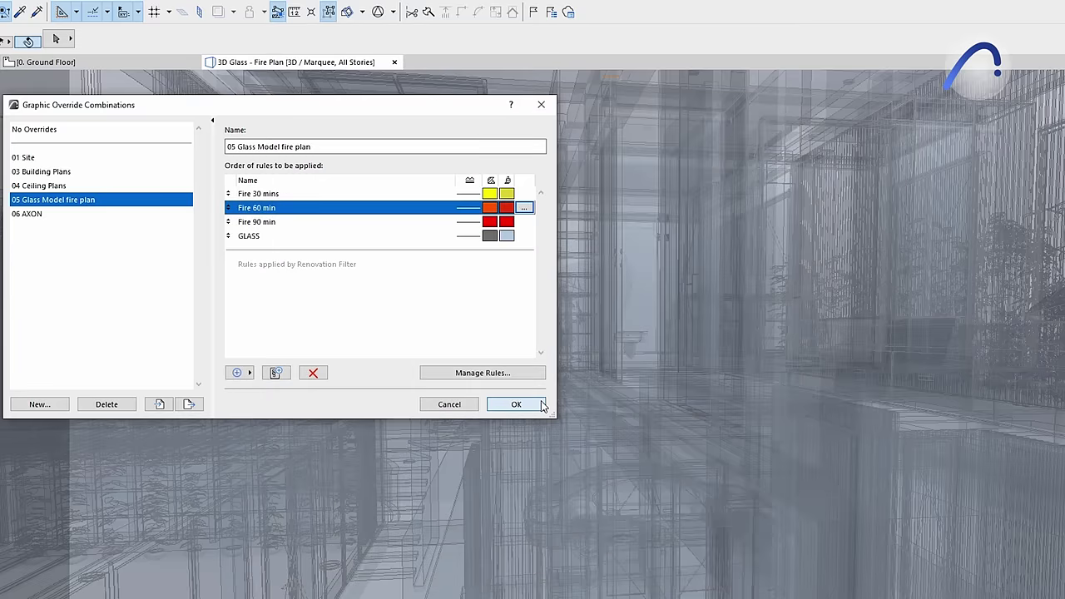
click(488, 388)
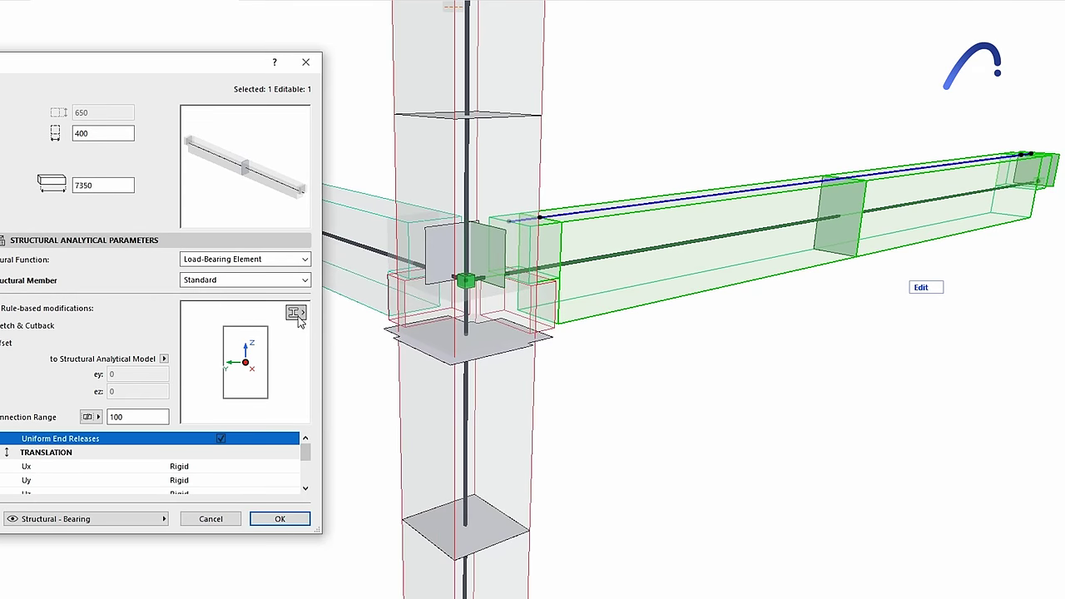
Enable Generate Live Loads for the nine zones and generate live loads across the model.
click(412, 329)
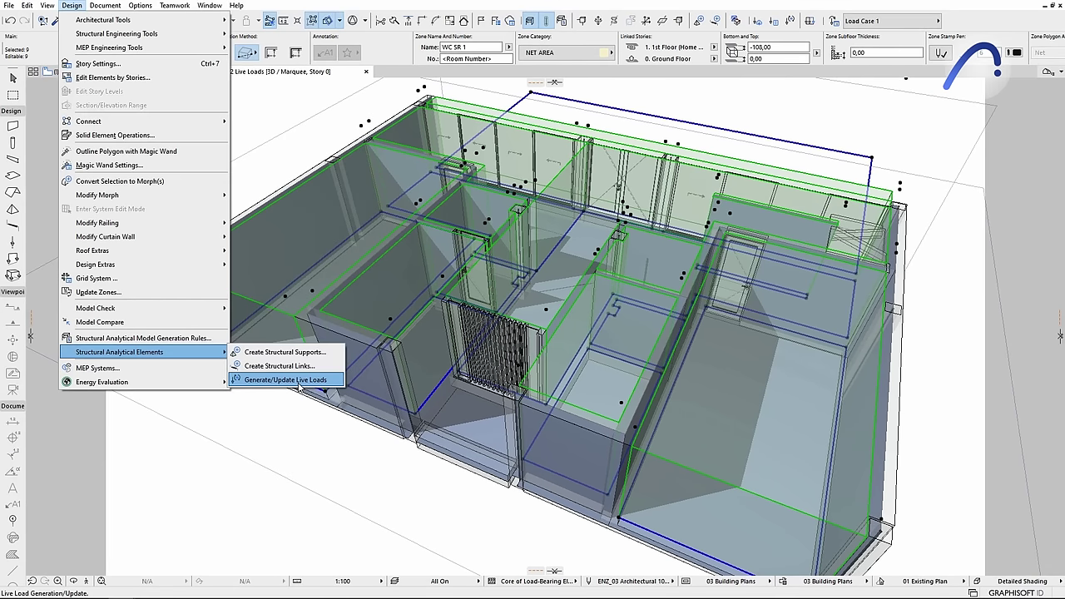
click(298, 381)
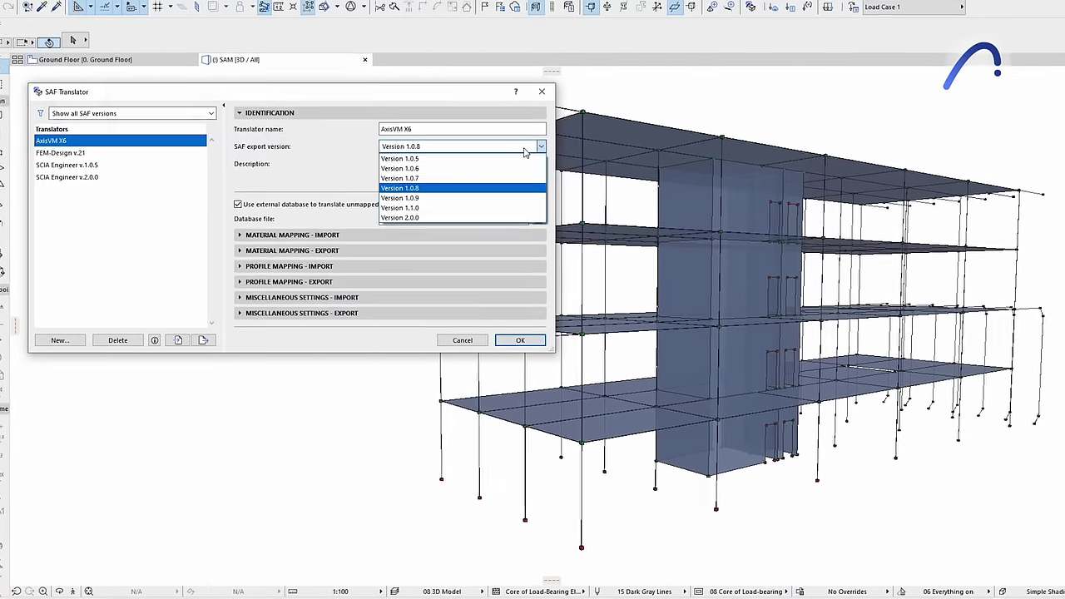
Keep AxisVM X6 SAF export at 1.0.8 and expand material mapping import and export.
click(524, 147)
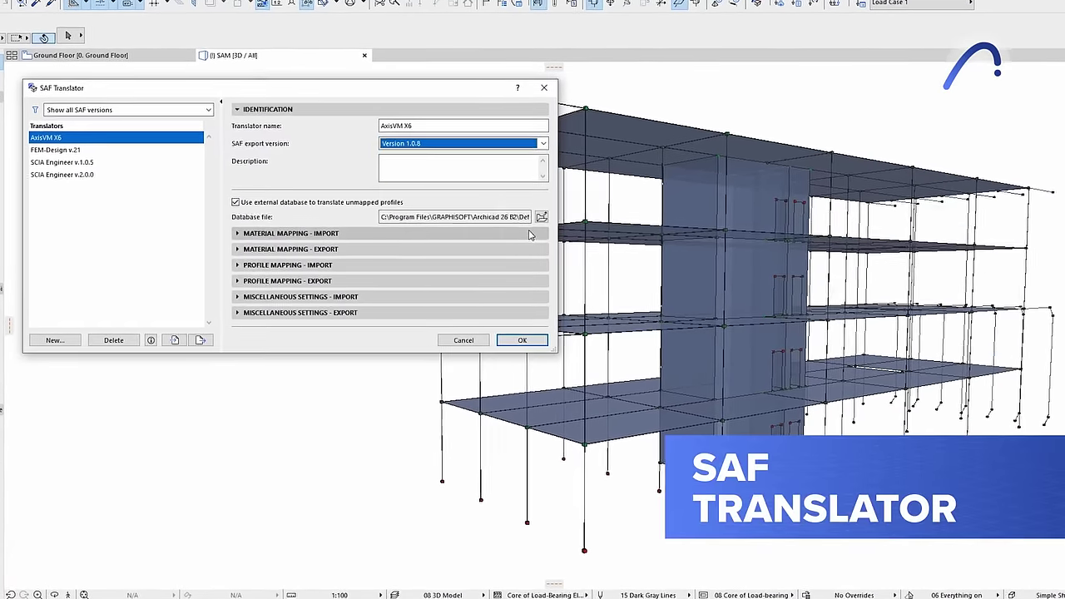
click(528, 235)
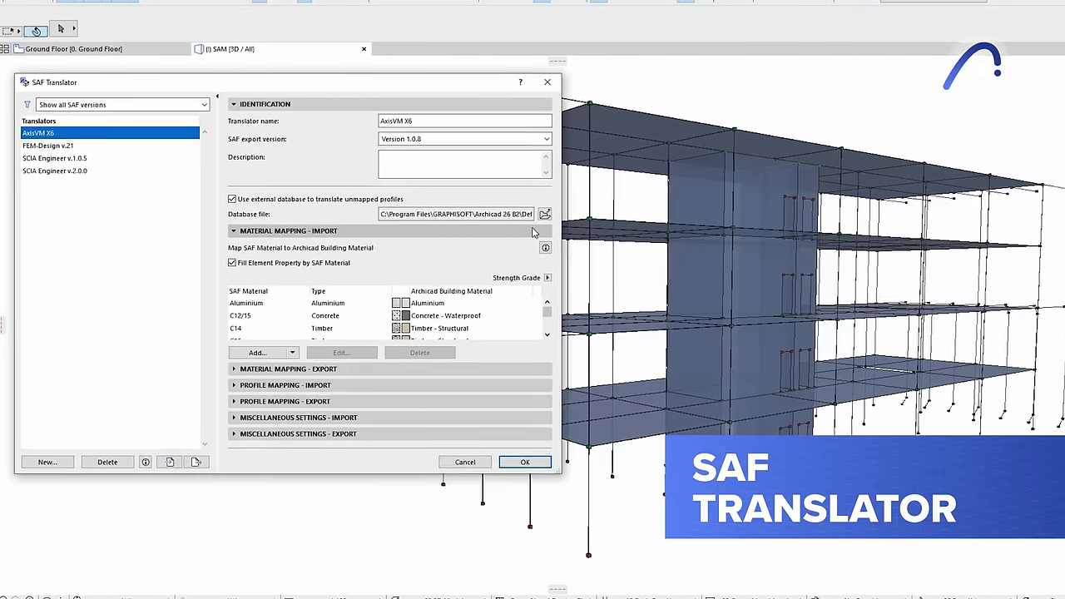
click(534, 232)
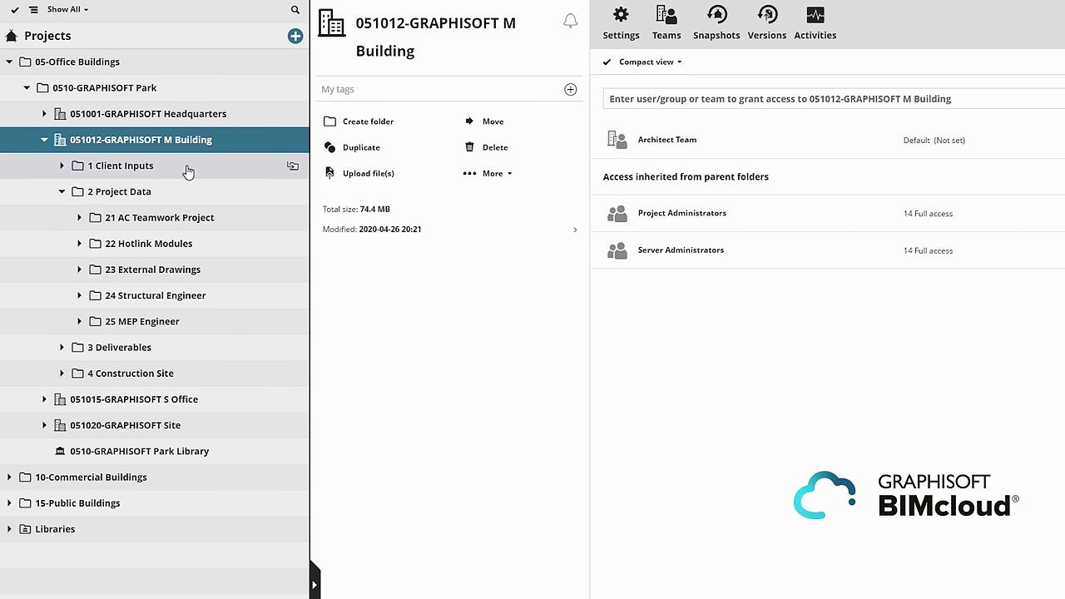
In BIMcloud Manager, view details of the 1 Client Inputs and 21 AC Teamwork Project folders.
click(188, 172)
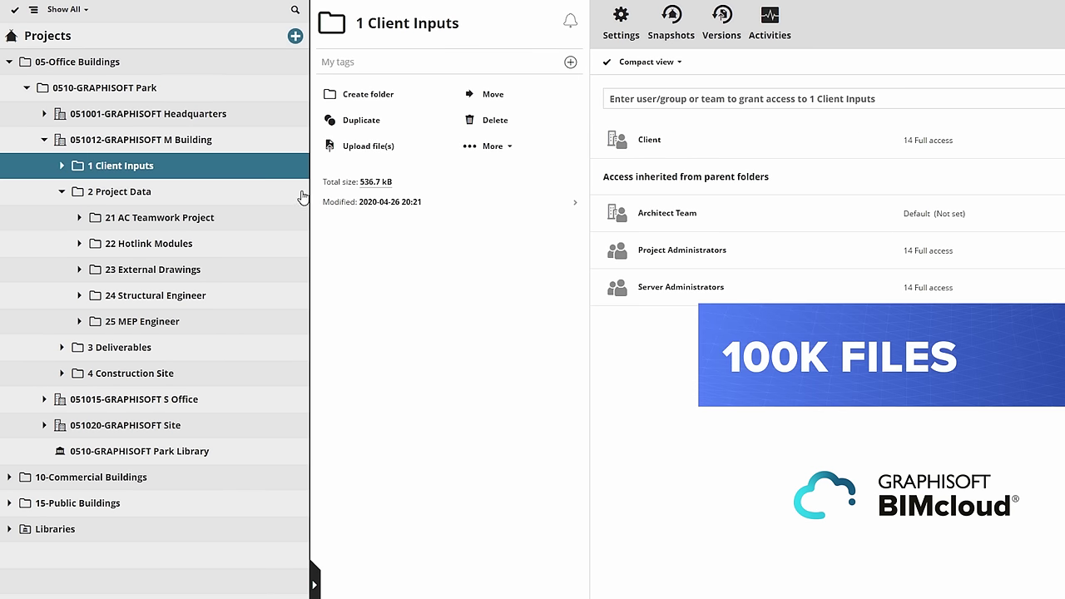
click(191, 219)
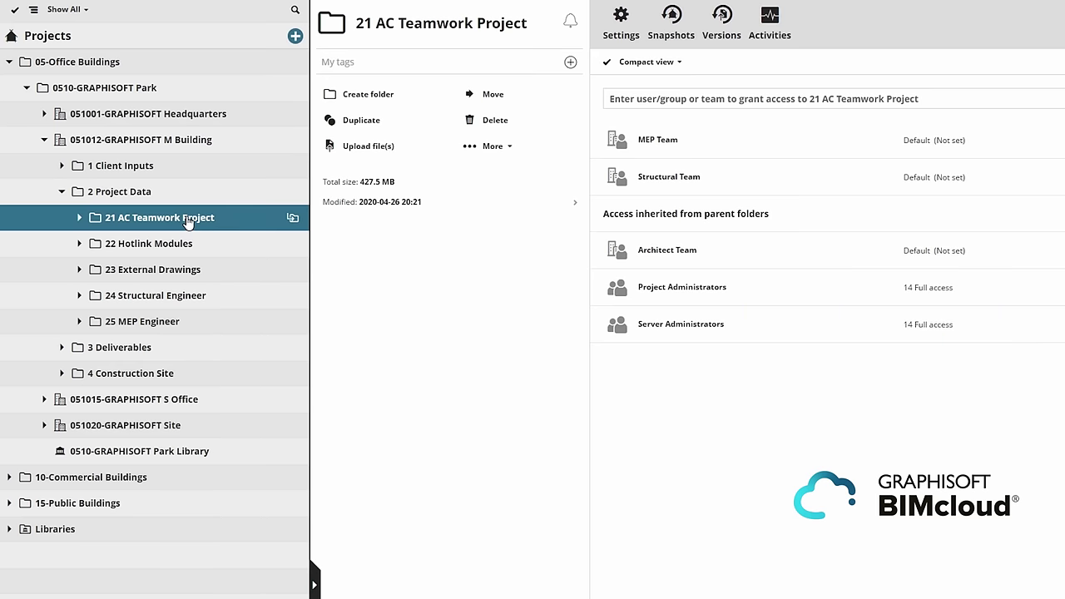